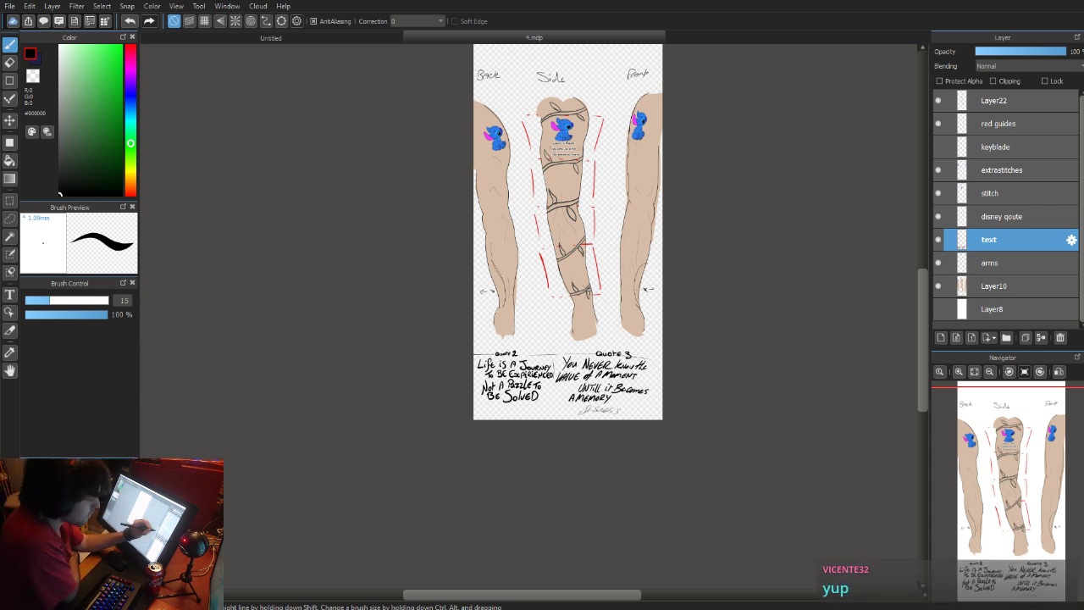
- Select Layer22 and rename it as vine
{"action": "scroll", "coordinate": [567, 237], "scroll_direction": "up", "scroll_amount": 2}
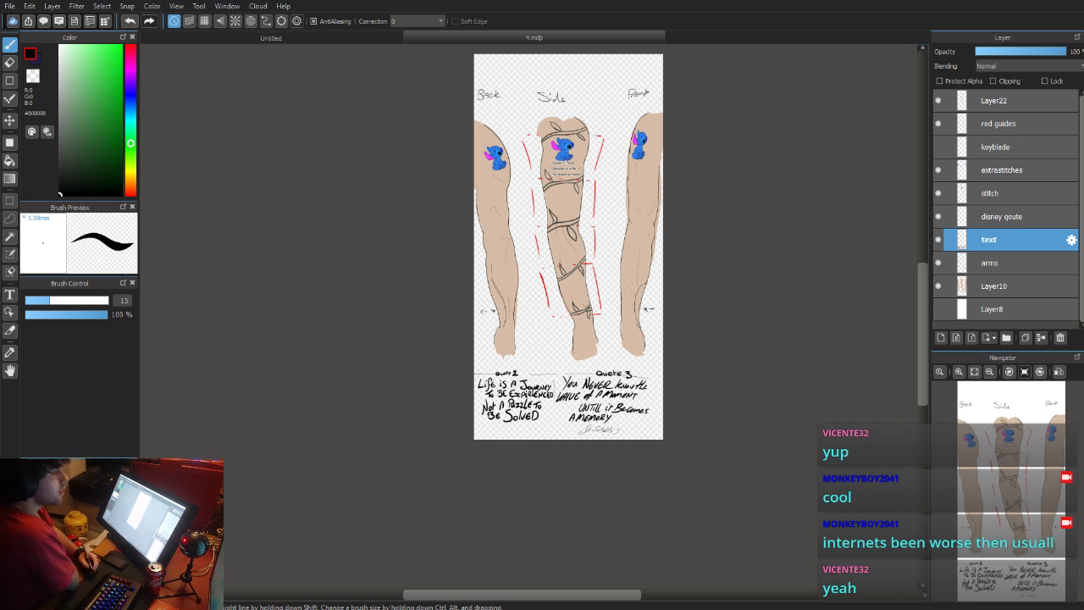
{"action": "left_click", "coordinate": [1008, 102]}
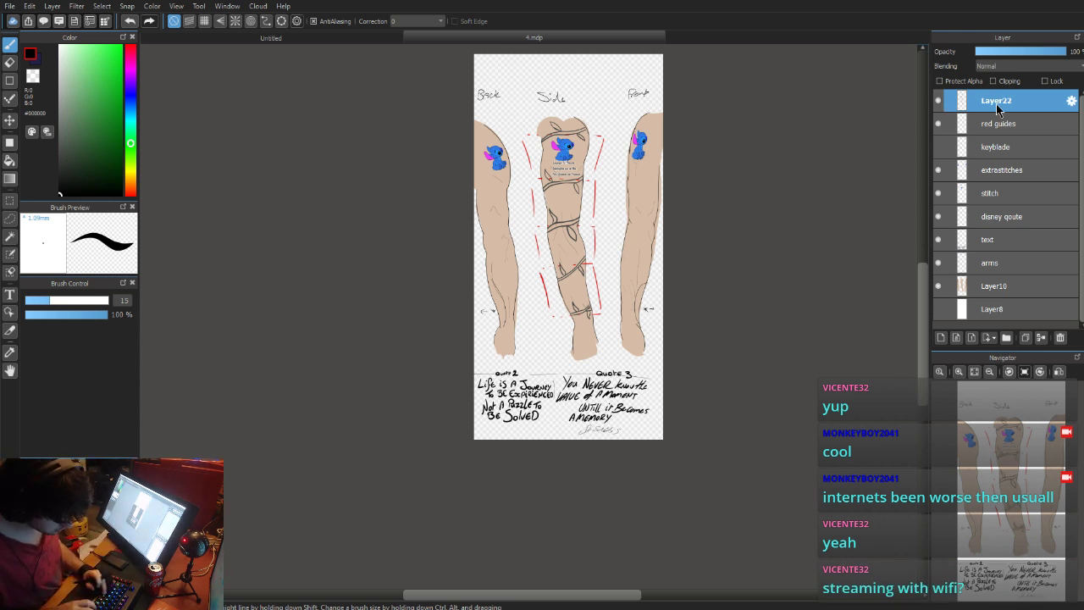
{"action": "left_click", "coordinate": [974, 371]}
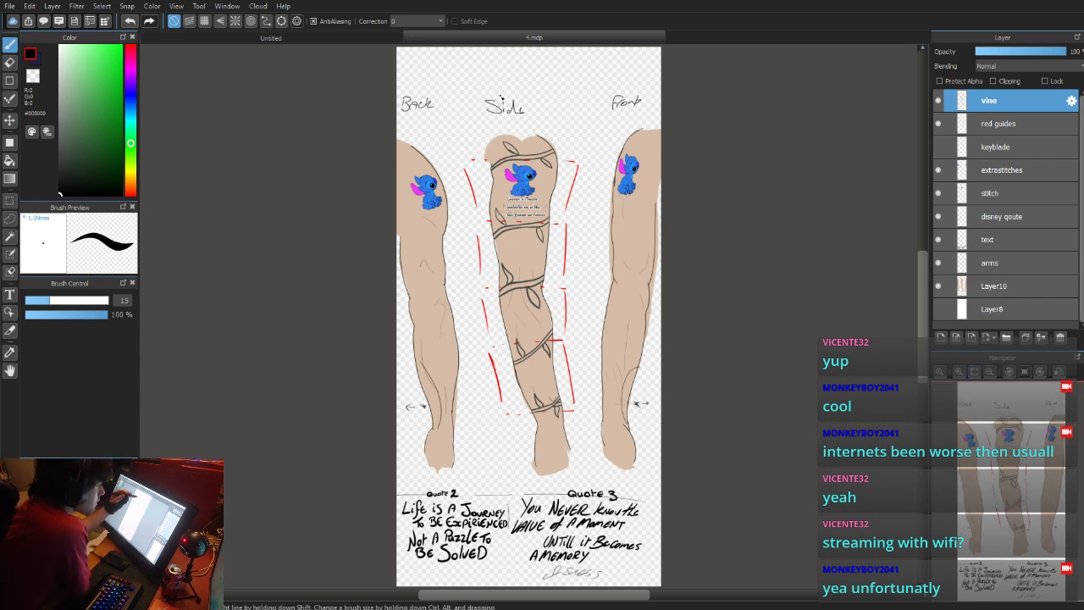
{"action": "scroll", "coordinate": [520, 145], "scroll_direction": "up", "scroll_amount": 5}
{"action": "mouse_move", "coordinate": [385, 91]}
{"action": "left_mouse_down"}
{"action": "mouse_move", "coordinate": [449, 118]}
{"action": "mouse_move", "coordinate": [462, 155]}
{"action": "left_mouse_up"}
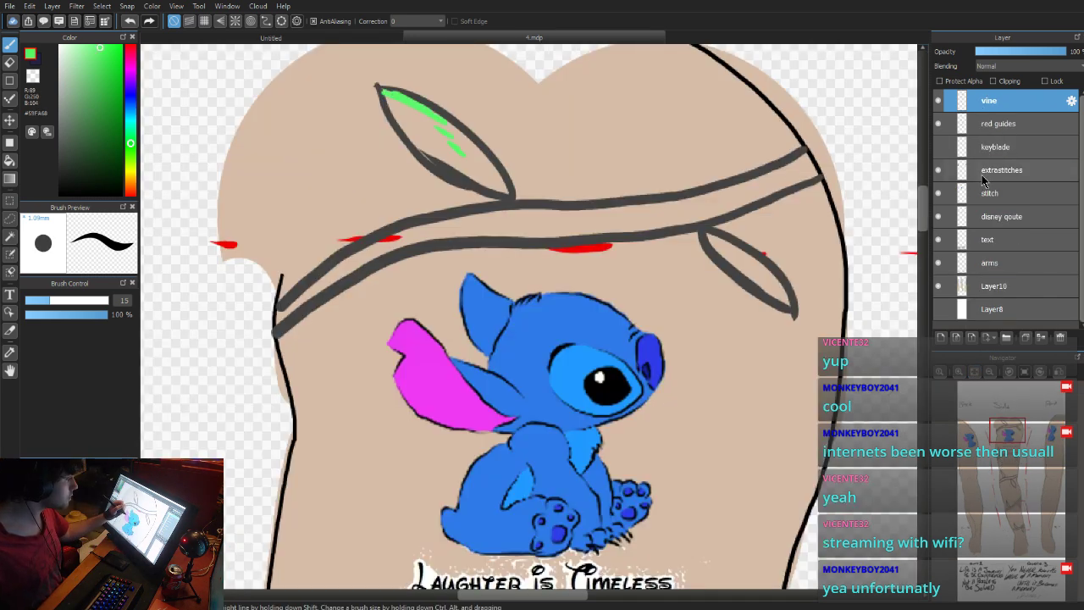
{"action": "key", "text": "ctrl+z"}
{"action": "key", "text": "ctrl+z"}
- Add a new layer beneath vine, choose green #3AB746 and fill both leaves of the top vine band
{"action": "key", "text": "ctrl+shift+n"}
{"action": "left_click_drag", "start_coordinate": [999, 100], "coordinate": [999, 124]}
{"action": "left_click_drag", "start_coordinate": [396, 98], "coordinate": [476, 154]}
{"action": "left_click", "coordinate": [101, 87]}
{"action": "mouse_move", "coordinate": [398, 100]}
{"action": "left_mouse_down"}
{"action": "mouse_move", "coordinate": [428, 118]}
{"action": "mouse_move", "coordinate": [389, 97]}
{"action": "mouse_move", "coordinate": [504, 191]}
{"action": "mouse_move", "coordinate": [483, 180]}
{"action": "left_mouse_up"}
{"action": "mouse_move", "coordinate": [703, 231]}
{"action": "left_mouse_down"}
{"action": "mouse_move", "coordinate": [716, 243]}
{"action": "mouse_move", "coordinate": [720, 286]}
{"action": "left_mouse_up"}
- Fill both leaves of the second vine band, below the quote, with green on Layer23
{"action": "scroll", "coordinate": [645, 322], "scroll_direction": "down", "scroll_amount": 5}
{"action": "scroll", "coordinate": [646, 322], "scroll_direction": "up", "scroll_amount": 3}
{"action": "mouse_move", "coordinate": [363, 161]}
{"action": "left_mouse_down"}
{"action": "mouse_move", "coordinate": [407, 255]}
{"action": "mouse_move", "coordinate": [383, 208]}
{"action": "mouse_move", "coordinate": [379, 224]}
{"action": "left_mouse_up"}
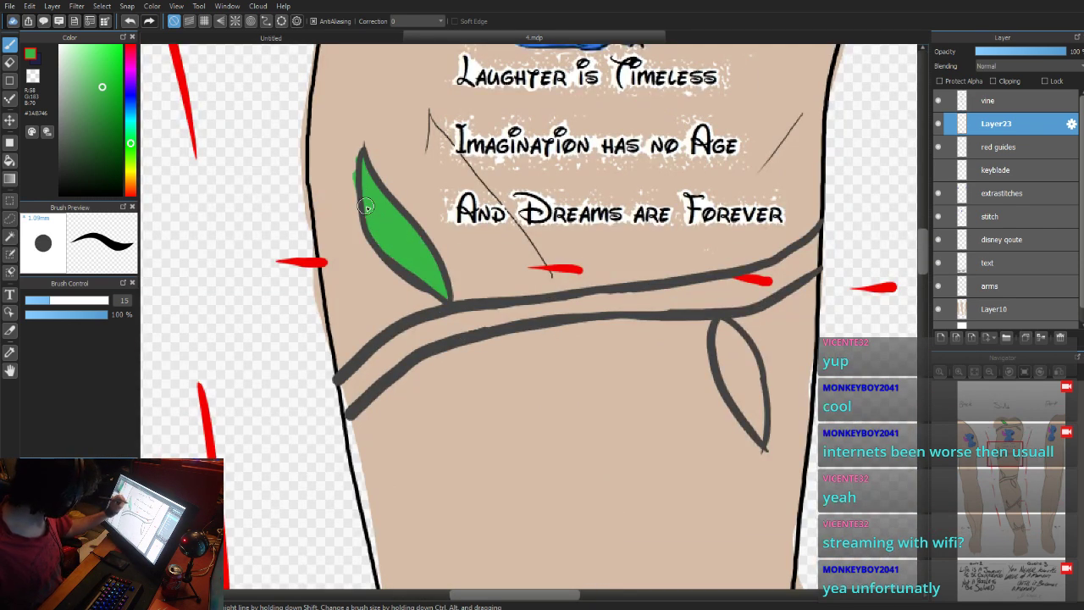
{"action": "scroll", "coordinate": [380, 224], "scroll_direction": "down", "scroll_amount": 3}
{"action": "scroll", "coordinate": [508, 339], "scroll_direction": "up", "scroll_amount": 3}
{"action": "mouse_move", "coordinate": [506, 229]}
{"action": "left_mouse_down"}
{"action": "mouse_move", "coordinate": [543, 275]}
{"action": "mouse_move", "coordinate": [552, 347]}
{"action": "mouse_move", "coordinate": [512, 232]}
{"action": "mouse_move", "coordinate": [533, 309]}
{"action": "left_mouse_up"}
- Fill both leaves of the third vine band with the same green on Layer23
{"action": "scroll", "coordinate": [534, 310], "scroll_direction": "down", "scroll_amount": 3}
{"action": "scroll", "coordinate": [302, 221], "scroll_direction": "up", "scroll_amount": 3}
{"action": "mouse_move", "coordinate": [276, 182]}
{"action": "left_mouse_down"}
{"action": "mouse_move", "coordinate": [377, 364]}
{"action": "mouse_move", "coordinate": [339, 385]}
{"action": "mouse_move", "coordinate": [305, 232]}
{"action": "mouse_move", "coordinate": [332, 261]}
{"action": "mouse_move", "coordinate": [360, 364]}
{"action": "mouse_move", "coordinate": [339, 293]}
{"action": "left_mouse_up"}
{"action": "scroll", "coordinate": [339, 292], "scroll_direction": "down", "scroll_amount": 3}
{"action": "scroll", "coordinate": [423, 245], "scroll_direction": "up", "scroll_amount": 3}
{"action": "mouse_move", "coordinate": [391, 222]}
{"action": "left_mouse_down"}
{"action": "mouse_move", "coordinate": [501, 339]}
{"action": "mouse_move", "coordinate": [526, 462]}
{"action": "mouse_move", "coordinate": [465, 275]}
{"action": "mouse_move", "coordinate": [407, 242]}
{"action": "mouse_move", "coordinate": [472, 399]}
{"action": "mouse_move", "coordinate": [415, 288]}
{"action": "mouse_move", "coordinate": [522, 412]}
{"action": "mouse_move", "coordinate": [491, 399]}
{"action": "left_mouse_up"}
{"action": "scroll", "coordinate": [492, 399], "scroll_direction": "down", "scroll_amount": 4}
{"action": "scroll", "coordinate": [588, 273], "scroll_direction": "up", "scroll_amount": 2}
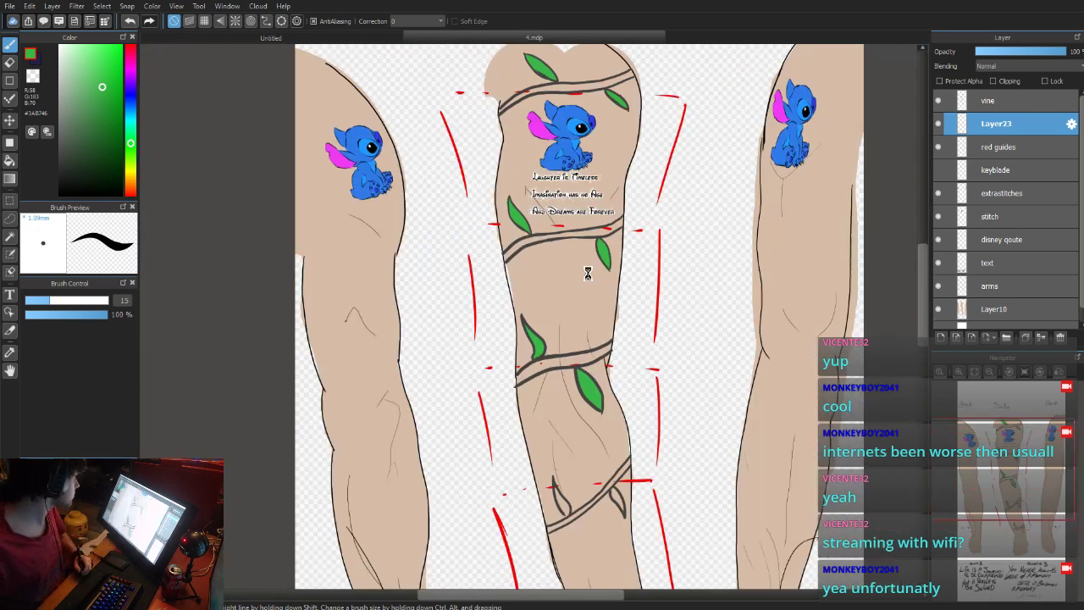
- Set the brush size to 5, test it with a small curl above the pink ear and undo that stroke
{"action": "scroll", "coordinate": [562, 220], "scroll_direction": "up", "scroll_amount": 6}
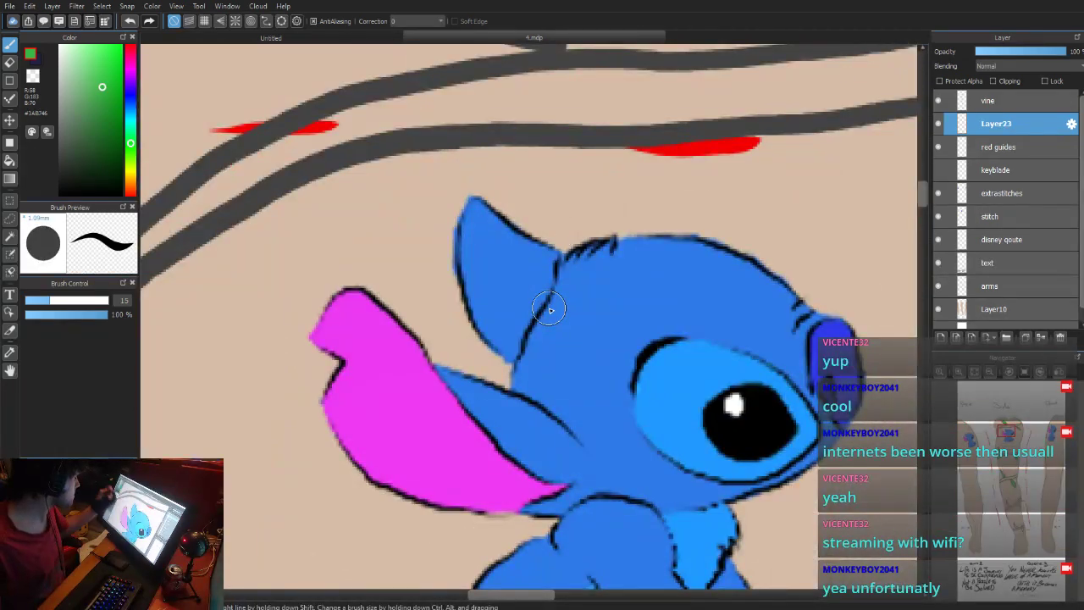
{"action": "left_click", "coordinate": [123, 300]}
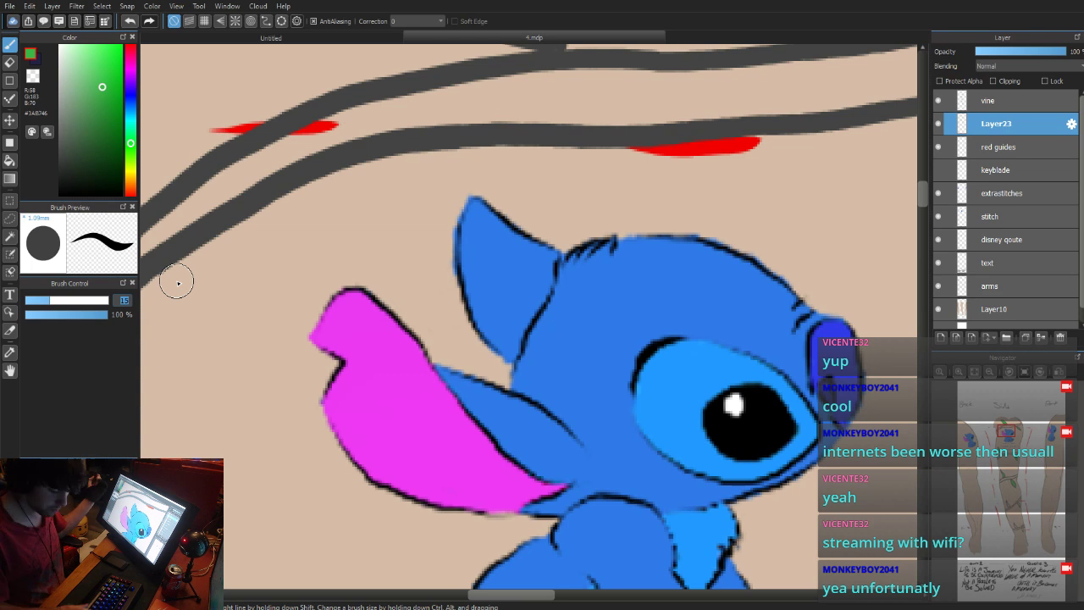
{"action": "type", "text": "5"}
{"action": "left_click_drag", "start_coordinate": [290, 218], "coordinate": [342, 234]}
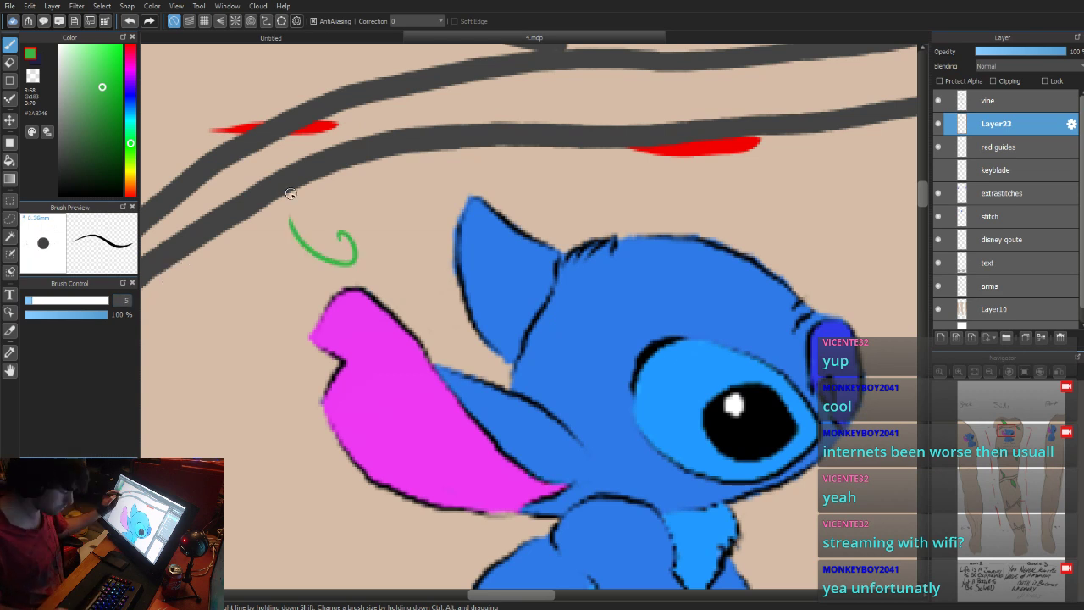
{"action": "key", "text": "ctrl+z"}
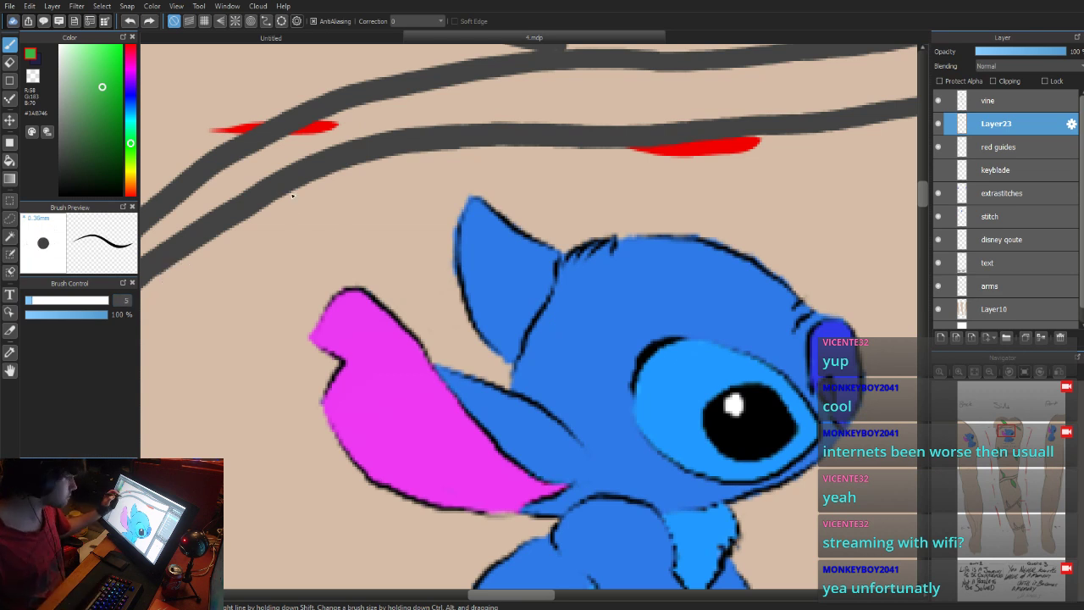
{"action": "scroll", "coordinate": [717, 176], "scroll_direction": "down", "scroll_amount": 5}
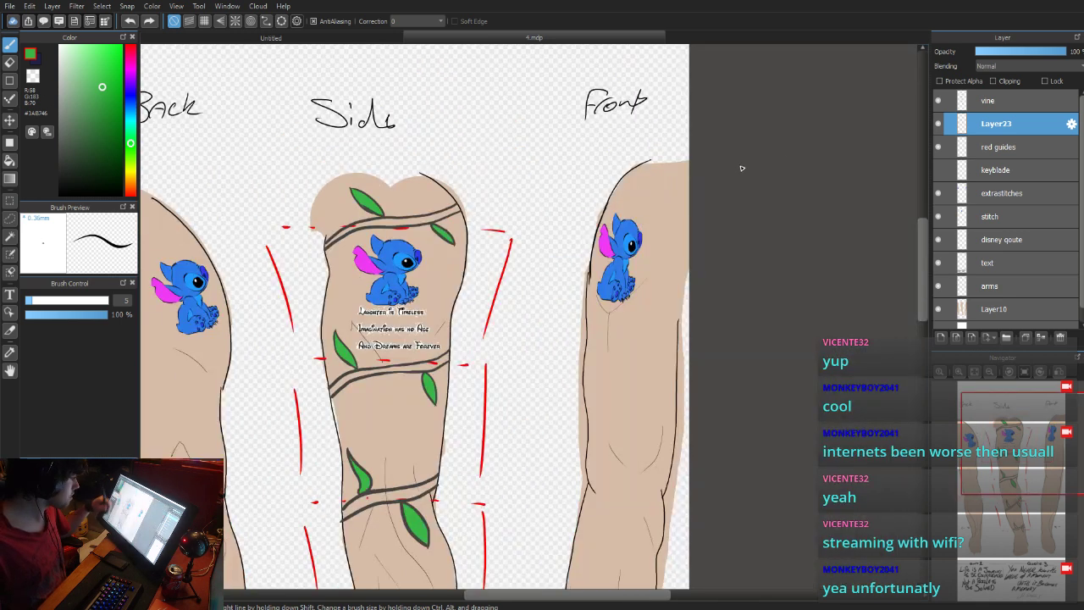
- Add a new layer, delete Layer23 and place vine beneath the new layer, keeping the new layer active
{"action": "left_click", "coordinate": [941, 336]}
{"action": "left_click", "coordinate": [983, 145]}
{"action": "left_click", "coordinate": [1059, 337]}
{"action": "left_click_drag", "start_coordinate": [986, 102], "coordinate": [993, 131]}
{"action": "left_click", "coordinate": [995, 100]}
- Trace both lines and both leaves of the top vine band in green on Layer24, checking with vine hidden and shown
{"action": "scroll", "coordinate": [537, 324], "scroll_direction": "up", "scroll_amount": 5}
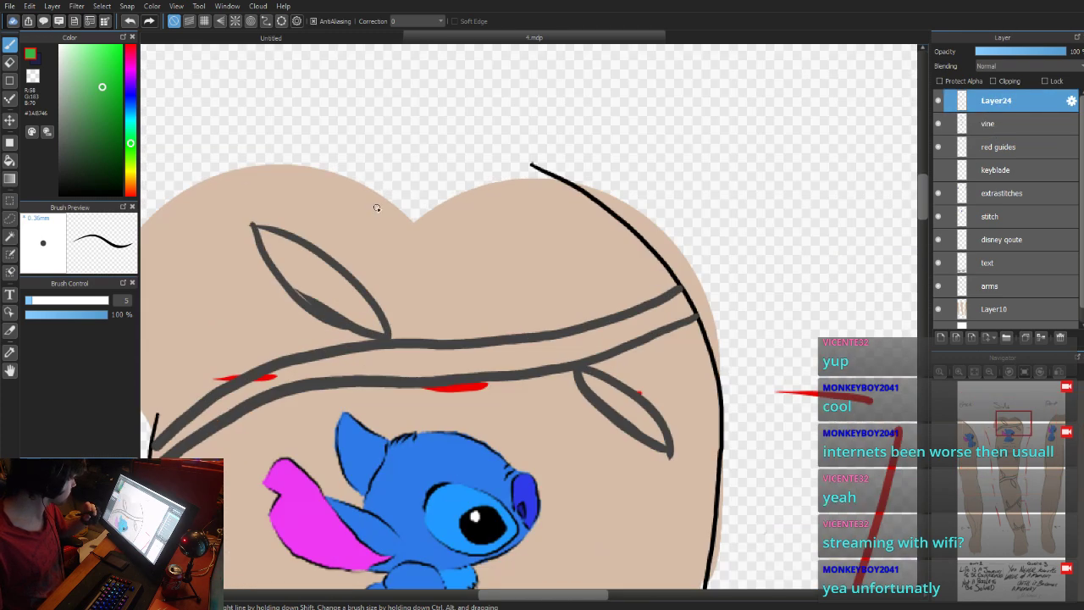
{"action": "scroll", "coordinate": [537, 324], "scroll_direction": "down", "scroll_amount": 4}
{"action": "scroll", "coordinate": [467, 347], "scroll_direction": "up", "scroll_amount": 4}
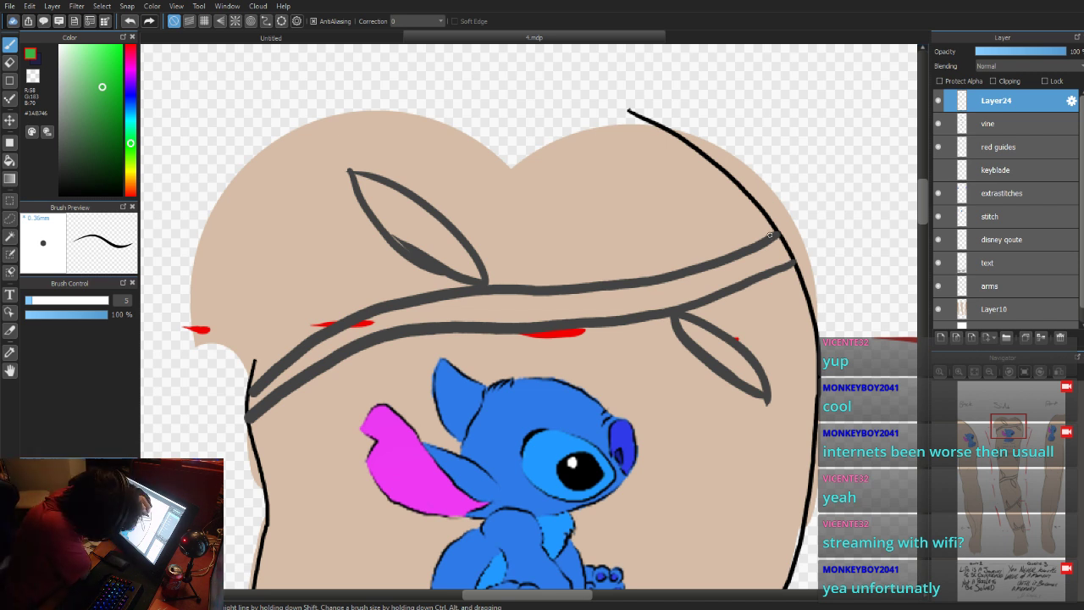
{"action": "mouse_move", "coordinate": [750, 250]}
{"action": "left_mouse_down"}
{"action": "mouse_move", "coordinate": [605, 288]}
{"action": "mouse_move", "coordinate": [382, 304]}
{"action": "mouse_move", "coordinate": [247, 389]}
{"action": "left_mouse_up"}
{"action": "mouse_move", "coordinate": [791, 264]}
{"action": "left_mouse_down"}
{"action": "mouse_move", "coordinate": [646, 318]}
{"action": "mouse_move", "coordinate": [393, 335]}
{"action": "mouse_move", "coordinate": [247, 414]}
{"action": "left_mouse_up"}
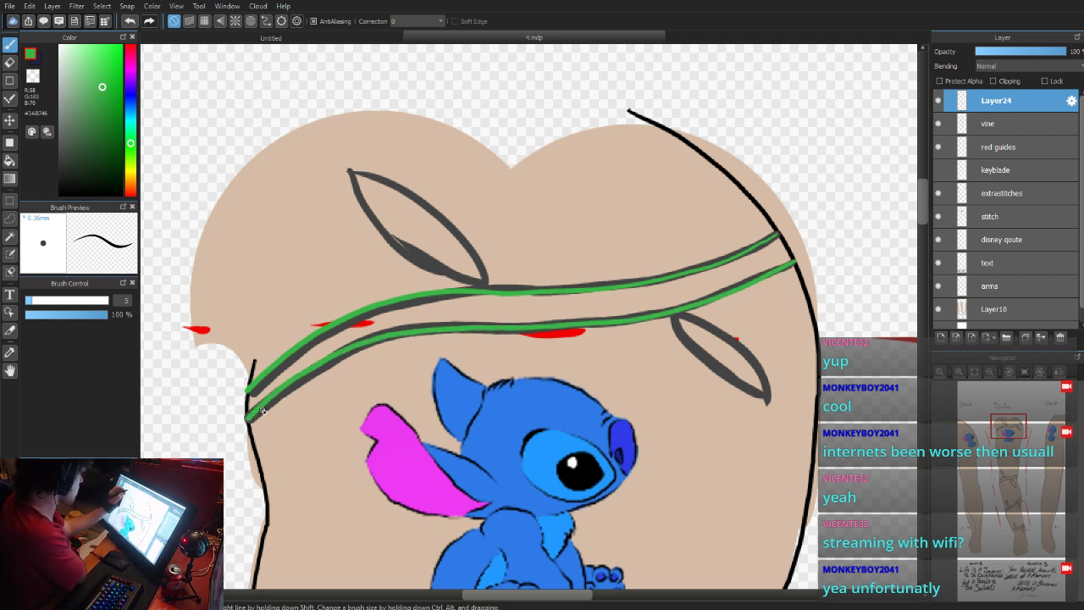
{"action": "mouse_move", "coordinate": [479, 289]}
{"action": "left_mouse_down"}
{"action": "mouse_move", "coordinate": [438, 208]}
{"action": "mouse_move", "coordinate": [339, 155]}
{"action": "mouse_move", "coordinate": [364, 200]}
{"action": "mouse_move", "coordinate": [451, 275]}
{"action": "mouse_move", "coordinate": [479, 289]}
{"action": "left_mouse_up"}
{"action": "mouse_move", "coordinate": [674, 312]}
{"action": "left_mouse_down"}
{"action": "mouse_move", "coordinate": [726, 332]}
{"action": "mouse_move", "coordinate": [754, 359]}
{"action": "mouse_move", "coordinate": [789, 425]}
{"action": "mouse_move", "coordinate": [678, 326]}
{"action": "left_mouse_up"}
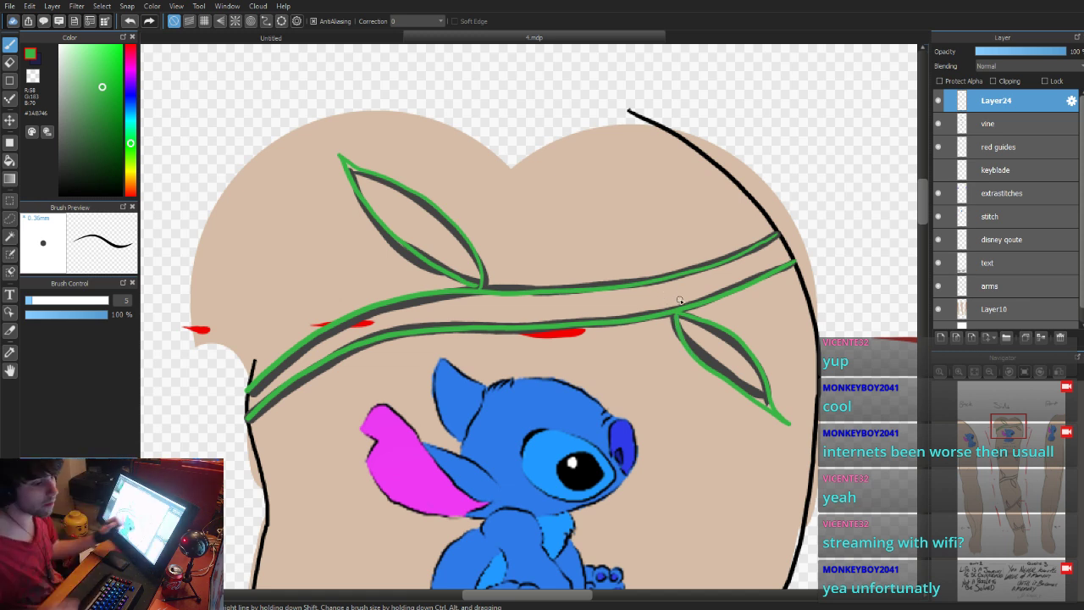
{"action": "left_click", "coordinate": [938, 123]}
{"action": "left_click", "coordinate": [941, 124]}
- Trace both lines and both leaves of the second vine band, below the quote, in green
{"action": "left_click_drag", "start_coordinate": [923, 191], "coordinate": [924, 243]}
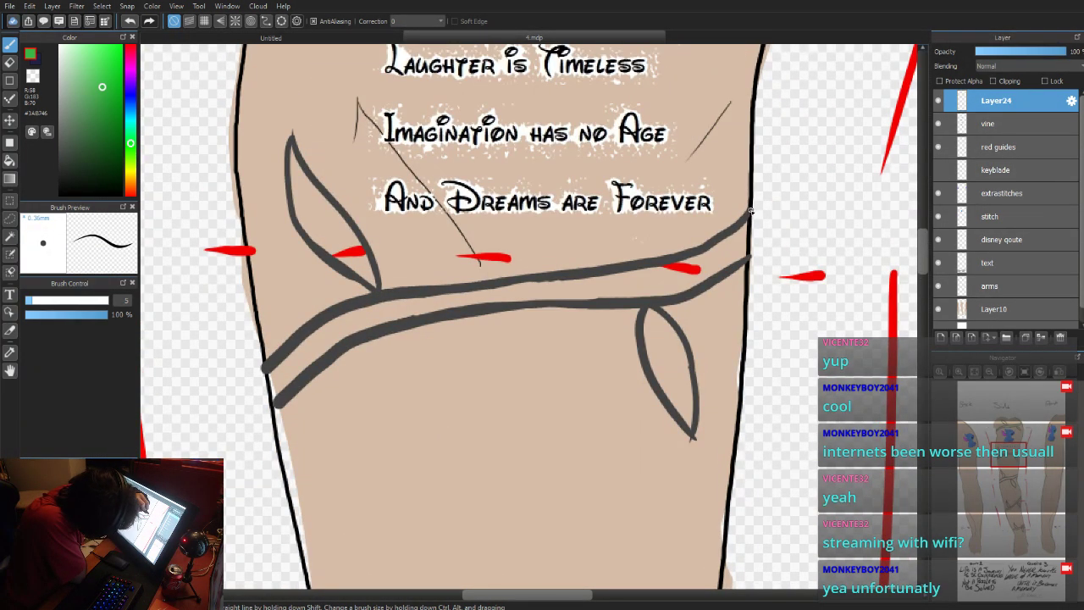
{"action": "mouse_move", "coordinate": [750, 212]}
{"action": "left_mouse_down"}
{"action": "mouse_move", "coordinate": [729, 233]}
{"action": "mouse_move", "coordinate": [624, 270]}
{"action": "mouse_move", "coordinate": [349, 302]}
{"action": "mouse_move", "coordinate": [264, 366]}
{"action": "left_mouse_up"}
{"action": "mouse_move", "coordinate": [750, 256]}
{"action": "left_mouse_down"}
{"action": "mouse_move", "coordinate": [670, 300]}
{"action": "mouse_move", "coordinate": [424, 313]}
{"action": "mouse_move", "coordinate": [352, 335]}
{"action": "mouse_move", "coordinate": [272, 401]}
{"action": "left_mouse_up"}
{"action": "mouse_move", "coordinate": [651, 306]}
{"action": "left_mouse_down"}
{"action": "mouse_move", "coordinate": [681, 356]}
{"action": "mouse_move", "coordinate": [699, 454]}
{"action": "mouse_move", "coordinate": [644, 332]}
{"action": "mouse_move", "coordinate": [645, 309]}
{"action": "left_mouse_up"}
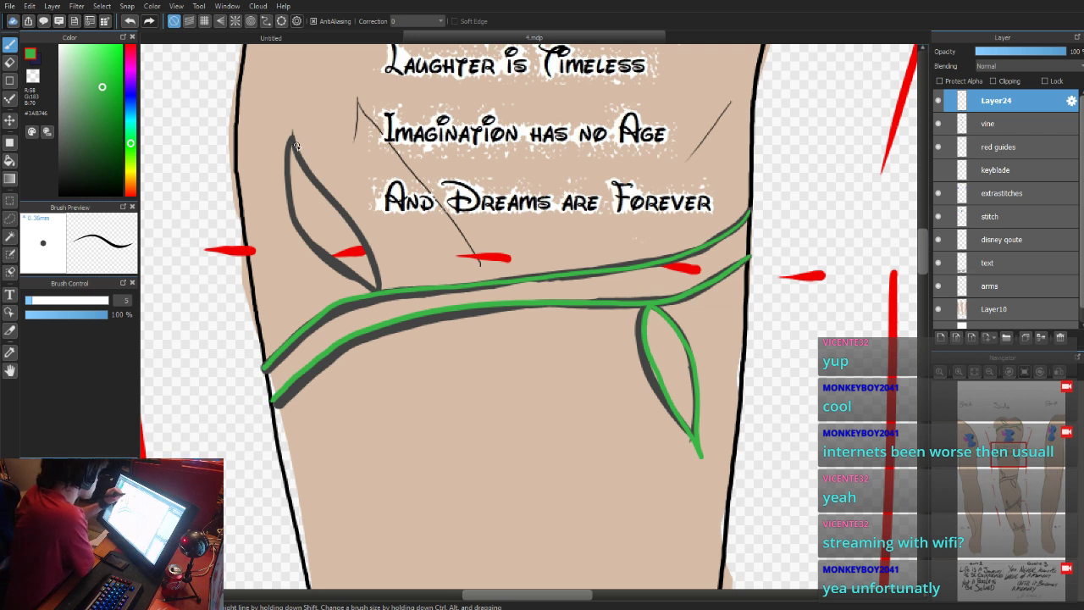
{"action": "left_click_drag", "start_coordinate": [292, 134], "coordinate": [376, 272]}
{"action": "mouse_move", "coordinate": [290, 136]}
{"action": "left_mouse_down"}
{"action": "mouse_move", "coordinate": [287, 203]}
{"action": "mouse_move", "coordinate": [313, 248]}
{"action": "mouse_move", "coordinate": [376, 288]}
{"action": "left_mouse_up"}
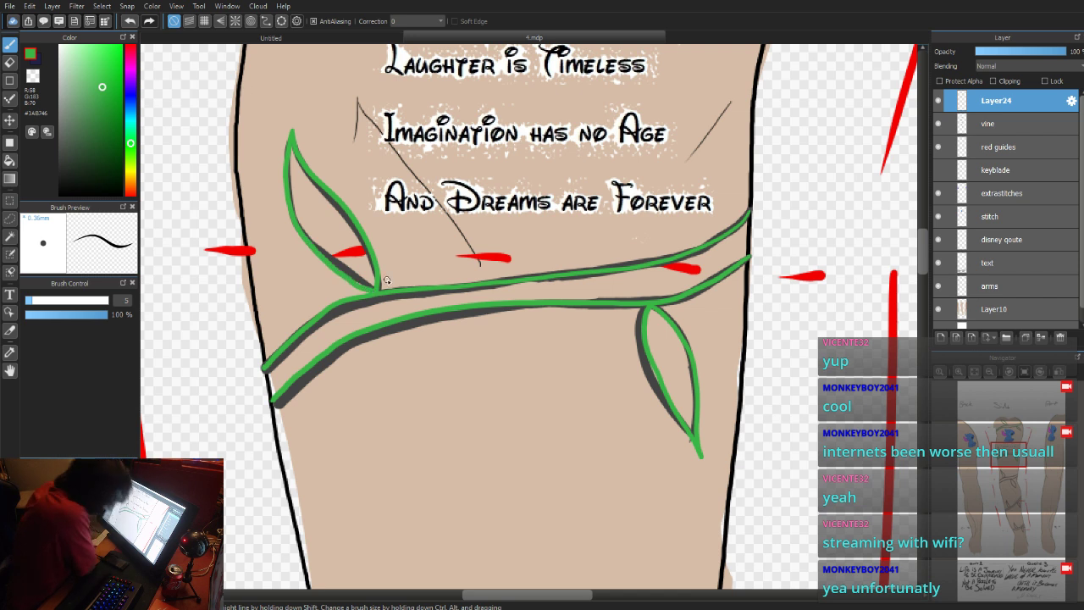
- Trace both lines and both leaves of the third vine band in green
{"action": "scroll", "coordinate": [386, 280], "scroll_direction": "down", "scroll_amount": 5}
{"action": "mouse_move", "coordinate": [344, 46]}
{"action": "left_mouse_down"}
{"action": "mouse_move", "coordinate": [419, 208]}
{"action": "mouse_move", "coordinate": [347, 89]}
{"action": "mouse_move", "coordinate": [413, 210]}
{"action": "left_mouse_up"}
{"action": "mouse_move", "coordinate": [706, 138]}
{"action": "left_mouse_down"}
{"action": "mouse_move", "coordinate": [607, 192]}
{"action": "mouse_move", "coordinate": [431, 213]}
{"action": "mouse_move", "coordinate": [380, 231]}
{"action": "mouse_move", "coordinate": [323, 279]}
{"action": "left_mouse_up"}
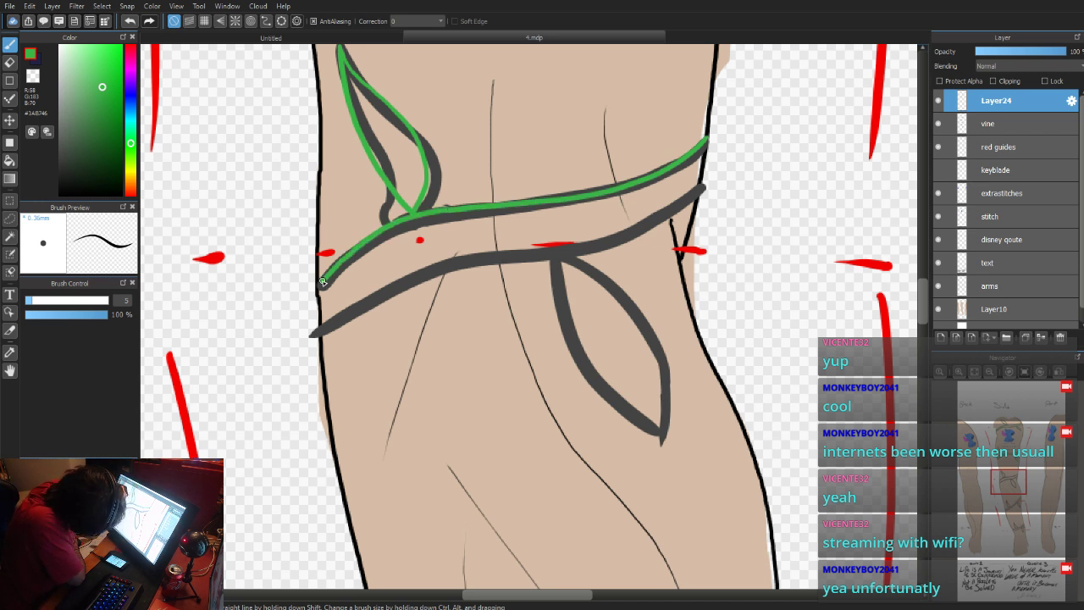
{"action": "mouse_move", "coordinate": [701, 188]}
{"action": "left_mouse_down"}
{"action": "mouse_move", "coordinate": [645, 221]}
{"action": "mouse_move", "coordinate": [574, 244]}
{"action": "mouse_move", "coordinate": [416, 259]}
{"action": "mouse_move", "coordinate": [328, 312]}
{"action": "left_mouse_up"}
{"action": "mouse_move", "coordinate": [560, 251]}
{"action": "left_mouse_down"}
{"action": "mouse_move", "coordinate": [592, 272]}
{"action": "mouse_move", "coordinate": [661, 397]}
{"action": "mouse_move", "coordinate": [553, 283]}
{"action": "mouse_move", "coordinate": [570, 337]}
{"action": "mouse_move", "coordinate": [671, 471]}
{"action": "left_mouse_up"}
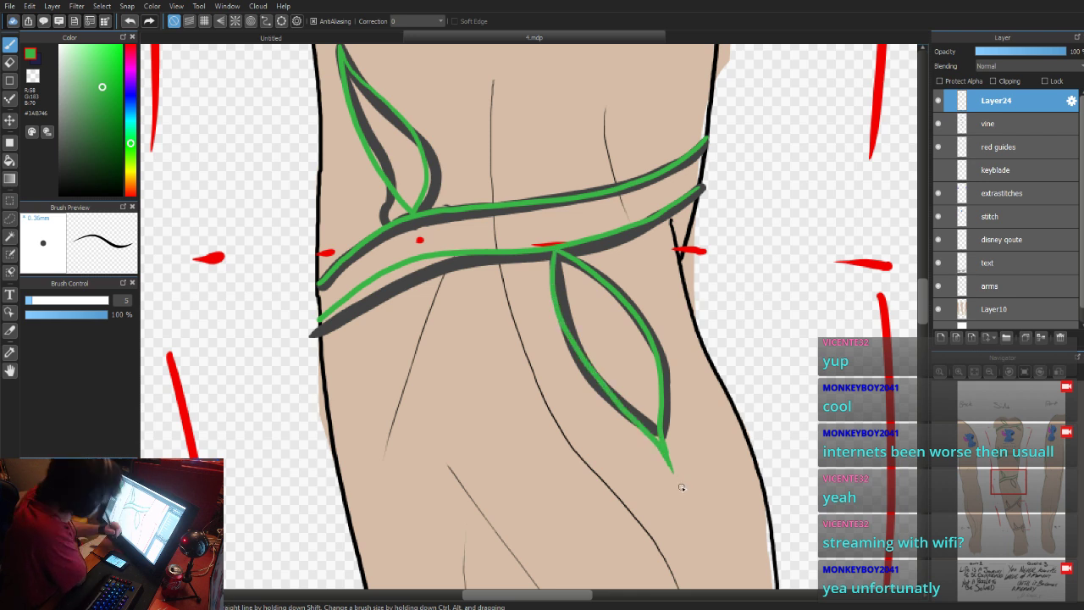
- Trace both lines of the steep fourth vine band and its two leaves in green
{"action": "left_click_drag", "start_coordinate": [925, 302], "coordinate": [922, 334]}
{"action": "mouse_move", "coordinate": [778, 127]}
{"action": "left_mouse_down"}
{"action": "mouse_move", "coordinate": [750, 178]}
{"action": "mouse_move", "coordinate": [628, 314]}
{"action": "mouse_move", "coordinate": [535, 381]}
{"action": "mouse_move", "coordinate": [444, 422]}
{"action": "left_mouse_up"}
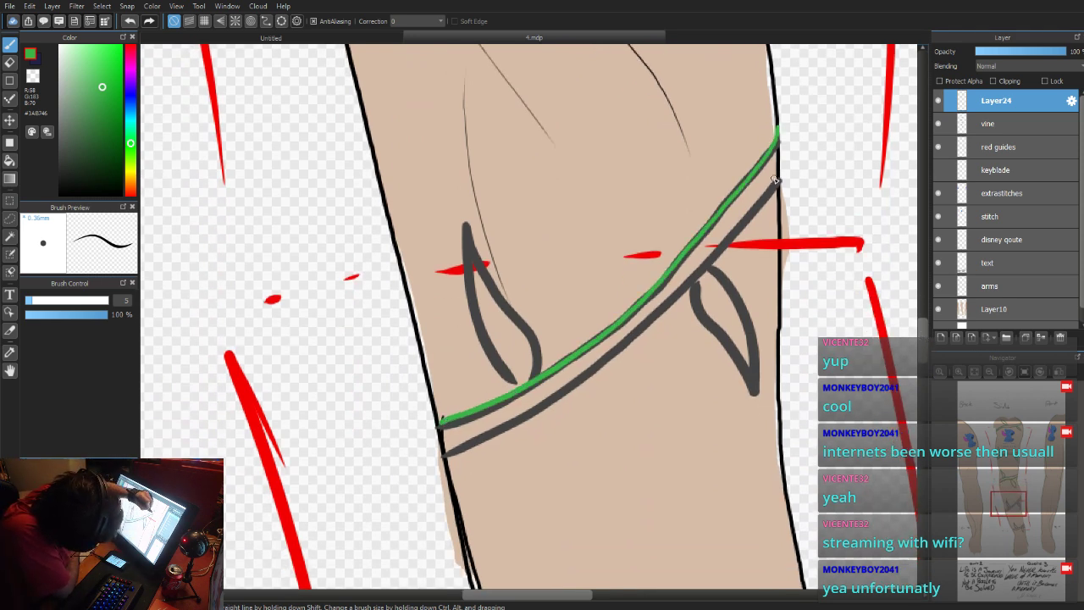
{"action": "mouse_move", "coordinate": [773, 184]}
{"action": "left_mouse_down"}
{"action": "mouse_move", "coordinate": [641, 330]}
{"action": "mouse_move", "coordinate": [543, 401]}
{"action": "mouse_move", "coordinate": [451, 445]}
{"action": "left_mouse_up"}
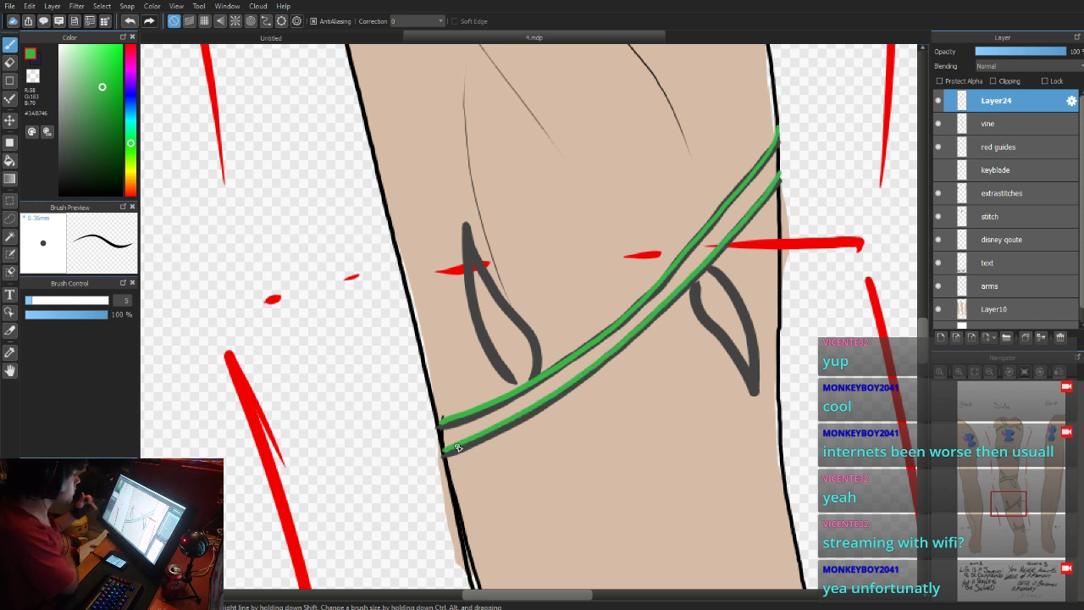
{"action": "mouse_move", "coordinate": [528, 340]}
{"action": "left_mouse_down"}
{"action": "mouse_move", "coordinate": [476, 260]}
{"action": "mouse_move", "coordinate": [468, 211]}
{"action": "mouse_move", "coordinate": [467, 297]}
{"action": "mouse_move", "coordinate": [482, 345]}
{"action": "mouse_move", "coordinate": [531, 385]}
{"action": "left_mouse_up"}
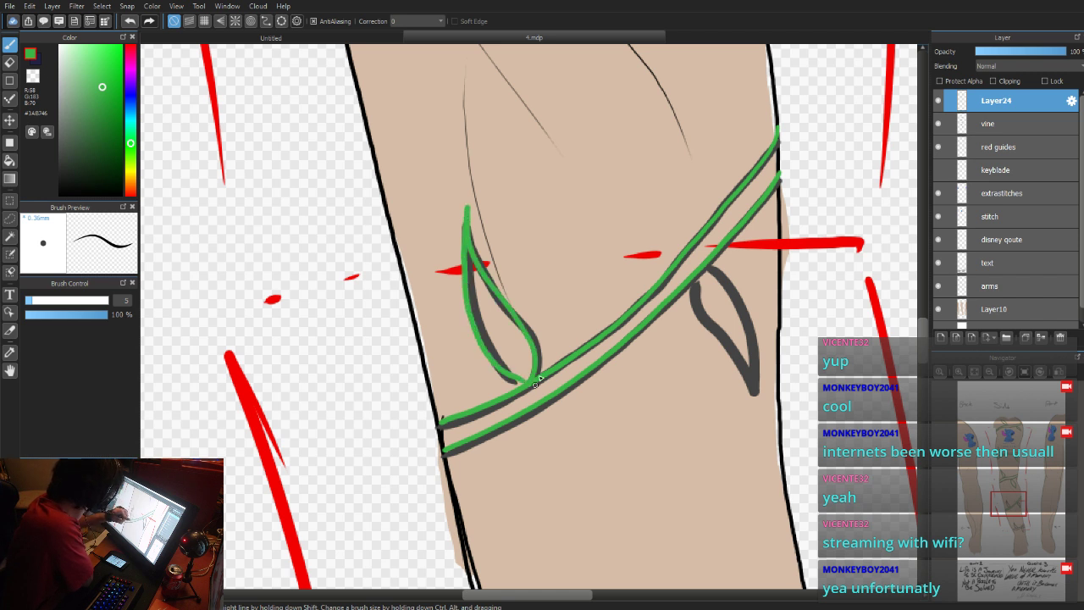
{"action": "mouse_move", "coordinate": [704, 272]}
{"action": "left_mouse_down"}
{"action": "mouse_move", "coordinate": [756, 366]}
{"action": "mouse_move", "coordinate": [764, 432]}
{"action": "mouse_move", "coordinate": [726, 358]}
{"action": "left_mouse_up"}
{"action": "key", "text": "e"}
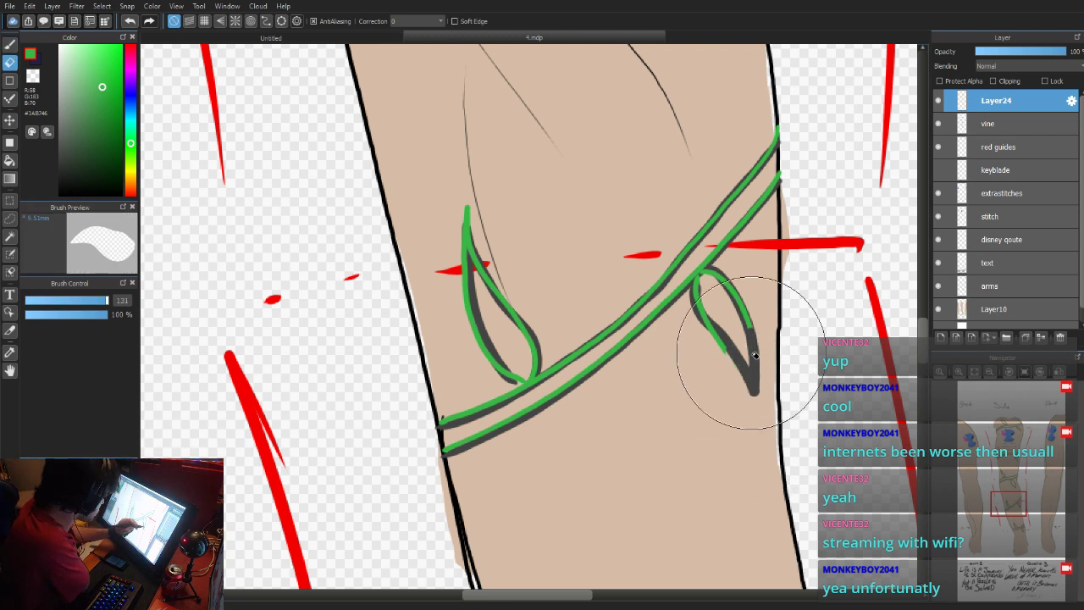
{"action": "key", "text": "b"}
{"action": "left_click", "coordinate": [926, 383]}
{"action": "scroll", "coordinate": [525, 322], "scroll_direction": "right", "scroll_amount": 3}
{"action": "mouse_move", "coordinate": [686, 178]}
{"action": "left_mouse_down"}
{"action": "mouse_move", "coordinate": [660, 219]}
{"action": "mouse_move", "coordinate": [597, 263]}
{"action": "mouse_move", "coordinate": [453, 300]}
{"action": "left_mouse_up"}
{"action": "mouse_move", "coordinate": [690, 199]}
{"action": "left_mouse_down"}
{"action": "mouse_move", "coordinate": [597, 288]}
{"action": "mouse_move", "coordinate": [471, 314]}
{"action": "left_mouse_up"}
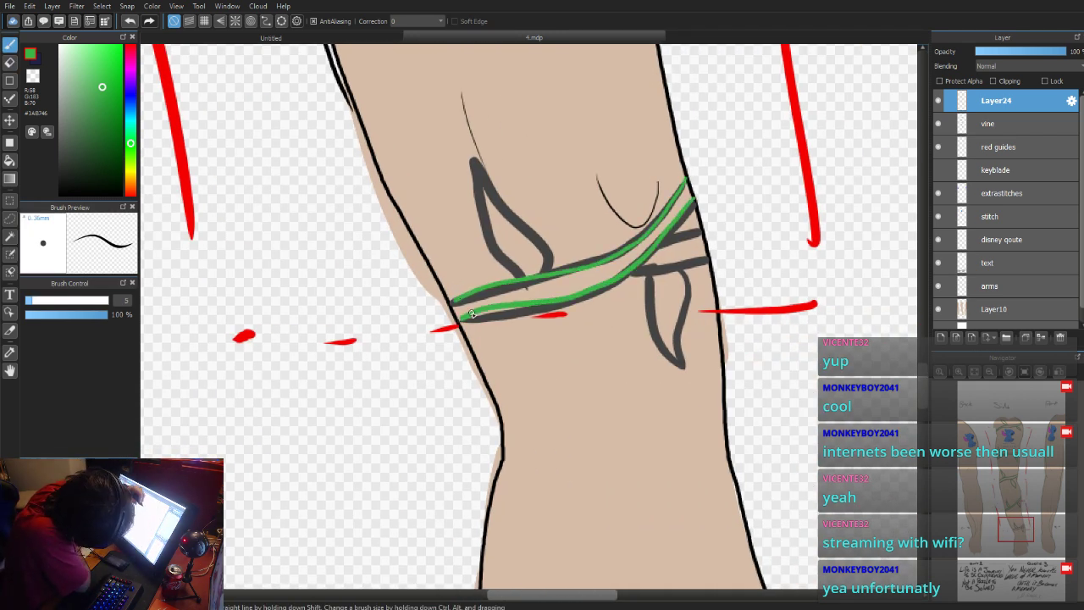
{"action": "left_click_drag", "start_coordinate": [616, 243], "coordinate": [571, 273]}
{"action": "left_click_drag", "start_coordinate": [710, 258], "coordinate": [658, 268]}
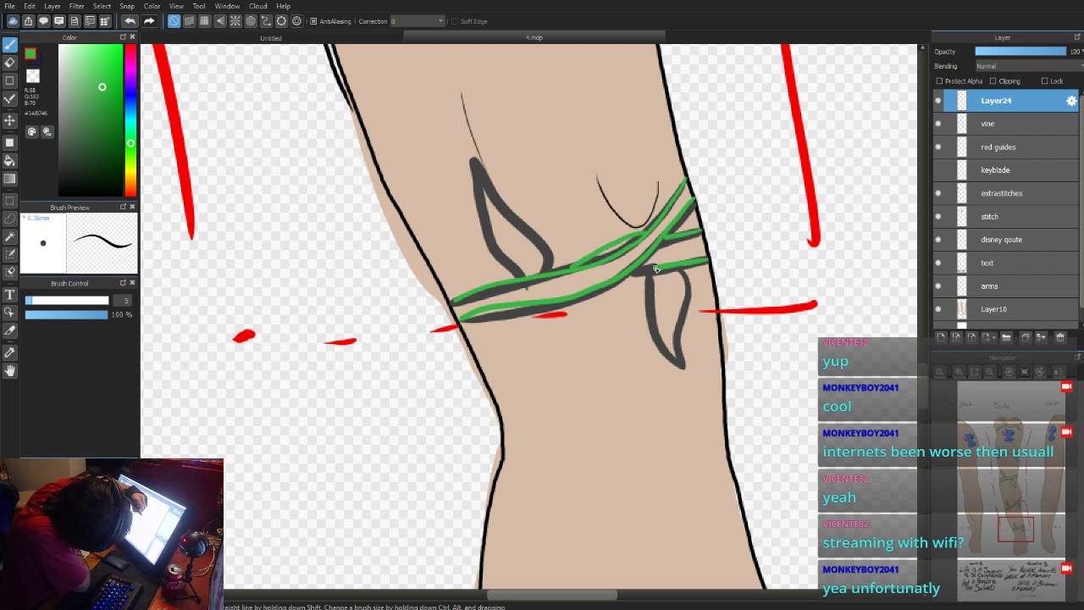
{"action": "key", "text": "ctrl+z"}
{"action": "key", "text": "ctrl+z"}
{"action": "key", "text": "ctrl+z"}
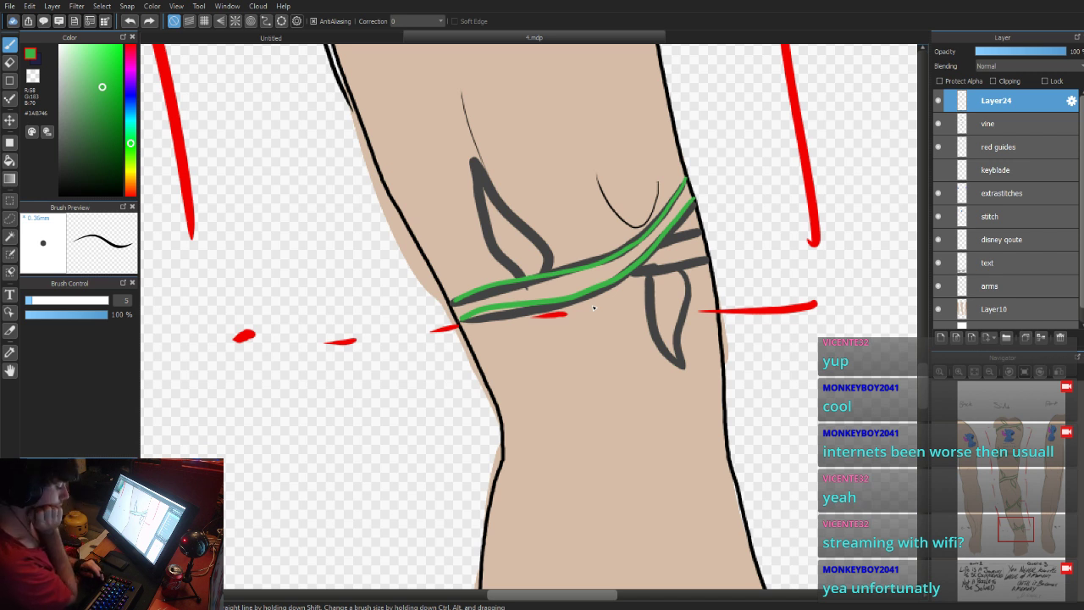
{"action": "key", "text": "ctrl+z"}
{"action": "key", "text": "ctrl+z"}
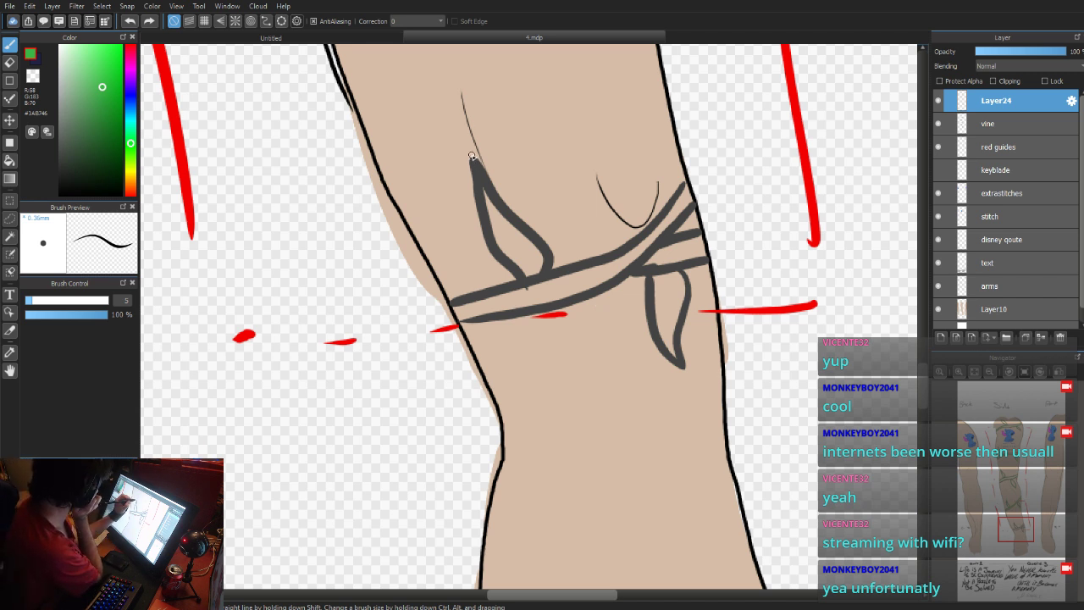
- Trace the upper leaf of the lowest vine band in green, extending its tip past the old outline
{"action": "mouse_move", "coordinate": [528, 279]}
{"action": "left_mouse_down"}
{"action": "mouse_move", "coordinate": [469, 126]}
{"action": "mouse_move", "coordinate": [473, 218]}
{"action": "mouse_move", "coordinate": [526, 276]}
{"action": "left_mouse_up"}
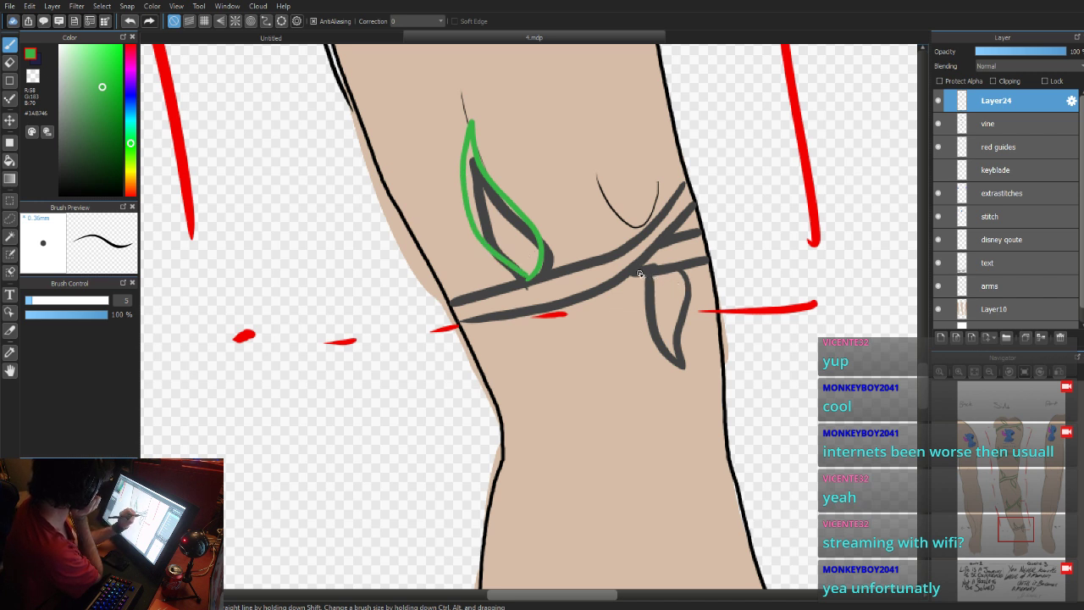